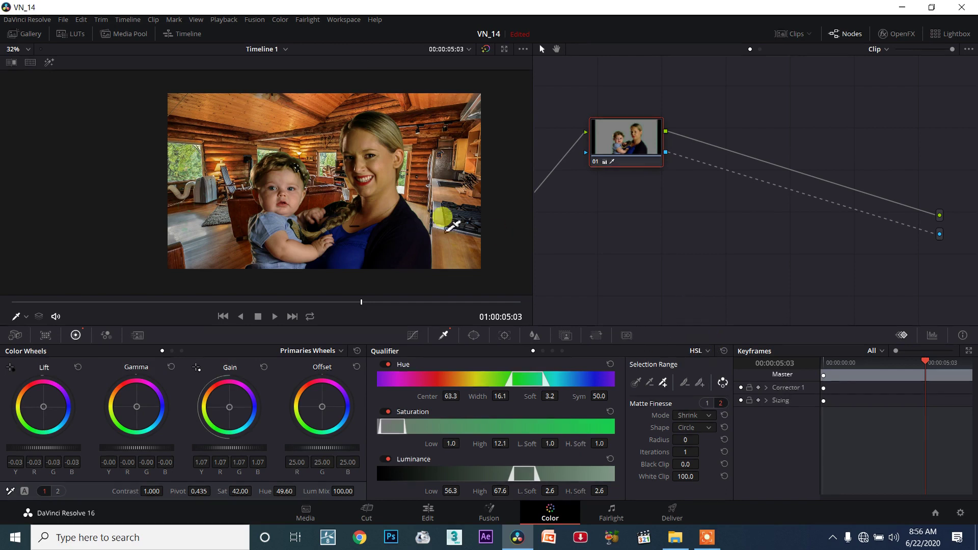
Try the RGB qualifier mode, return to HSL, and reopen the qualifier mode list.
click(701, 354)
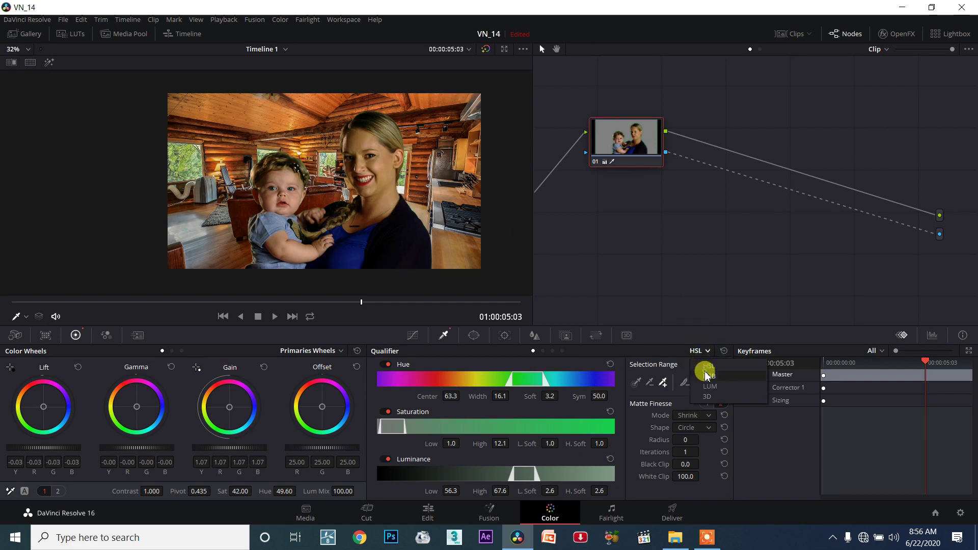
click(707, 376)
click(692, 355)
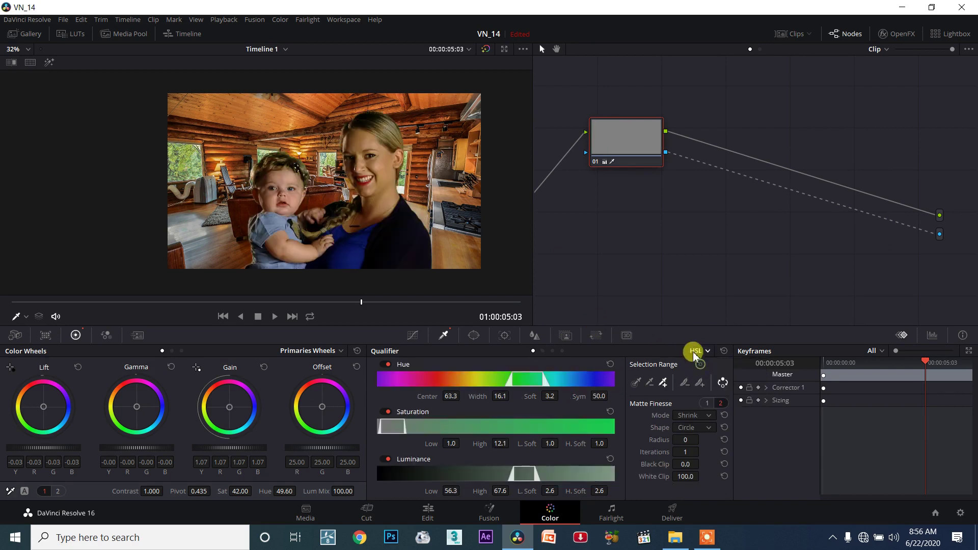
click(694, 355)
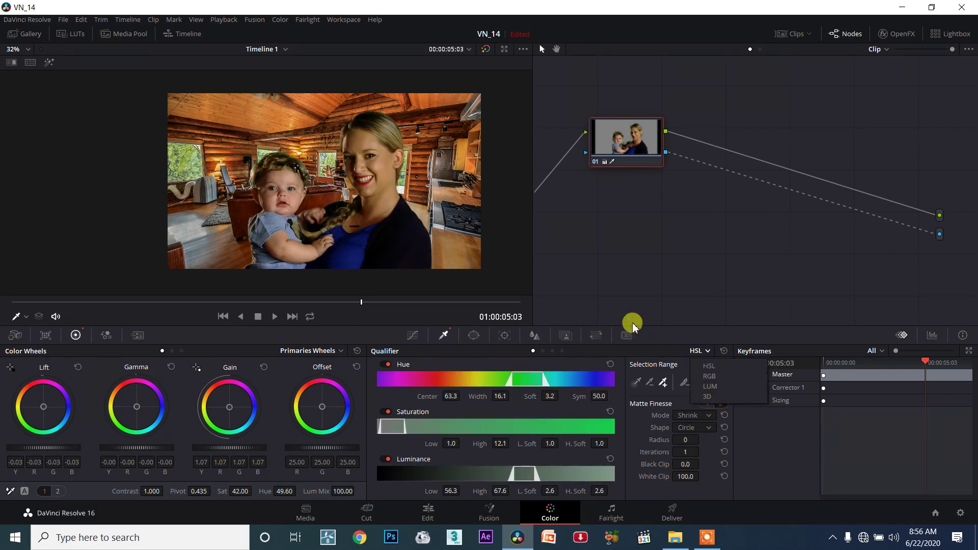
Reset the HSL qualifier and move the log-home clip later on the V1 track.
click(724, 351)
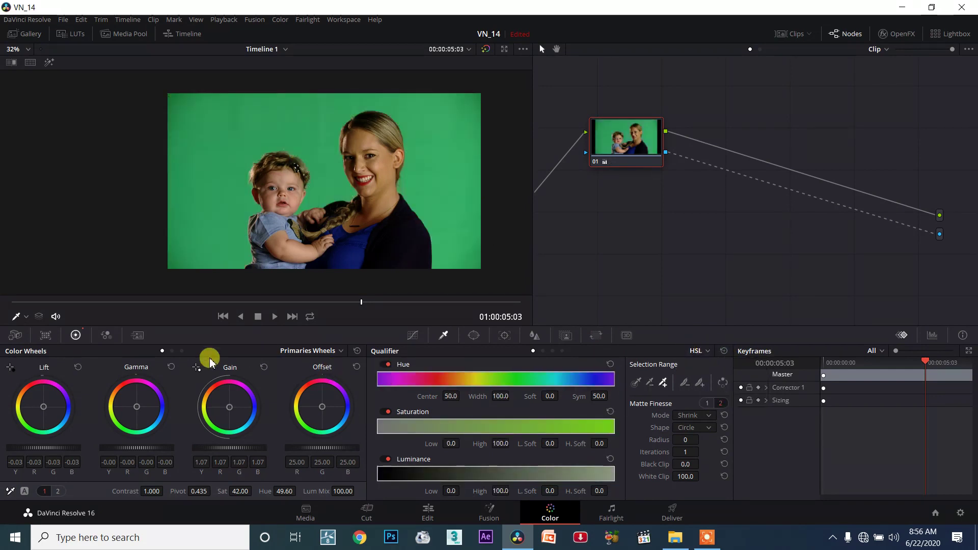
click(435, 509)
drag(364, 385, 489, 392)
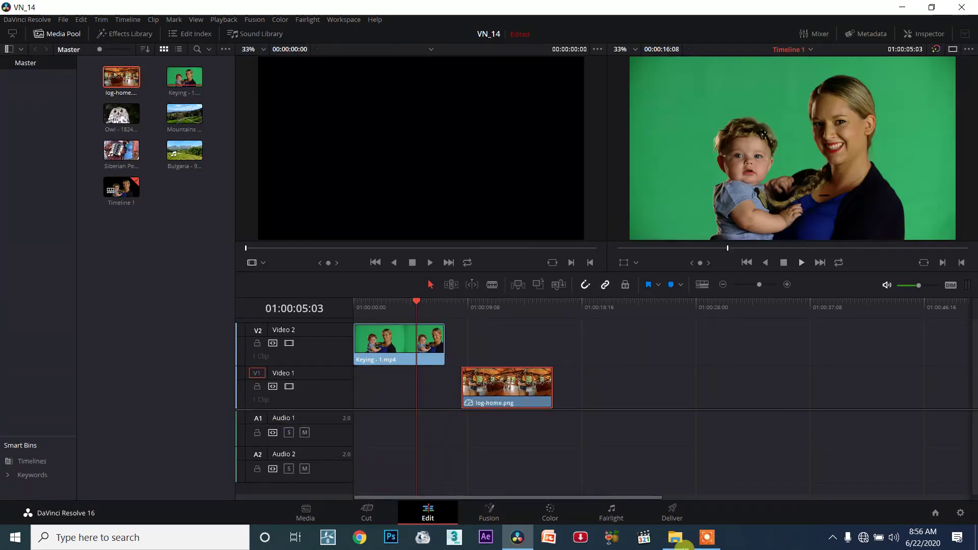
click(558, 511)
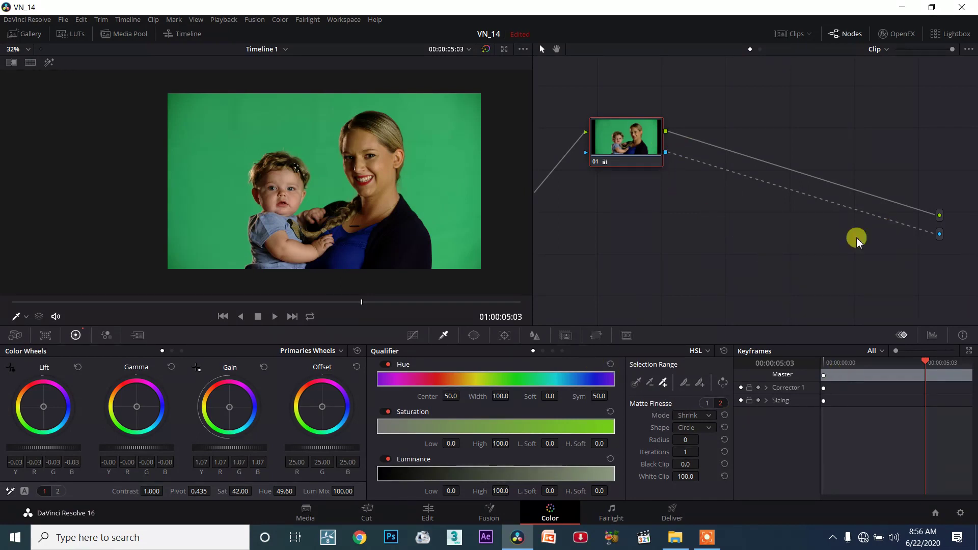
Switch the qualifier to 3D mode and pick its colour sampler.
click(708, 351)
click(712, 395)
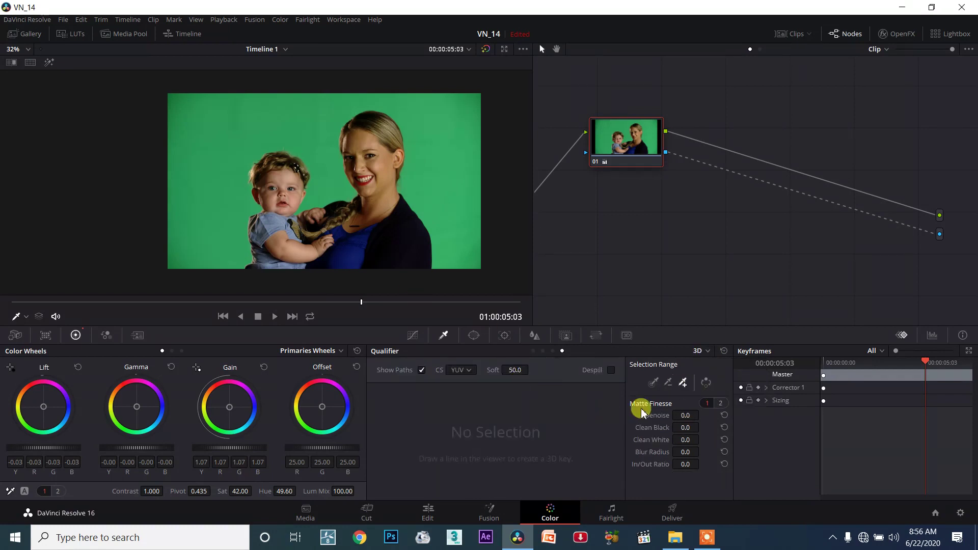
click(653, 382)
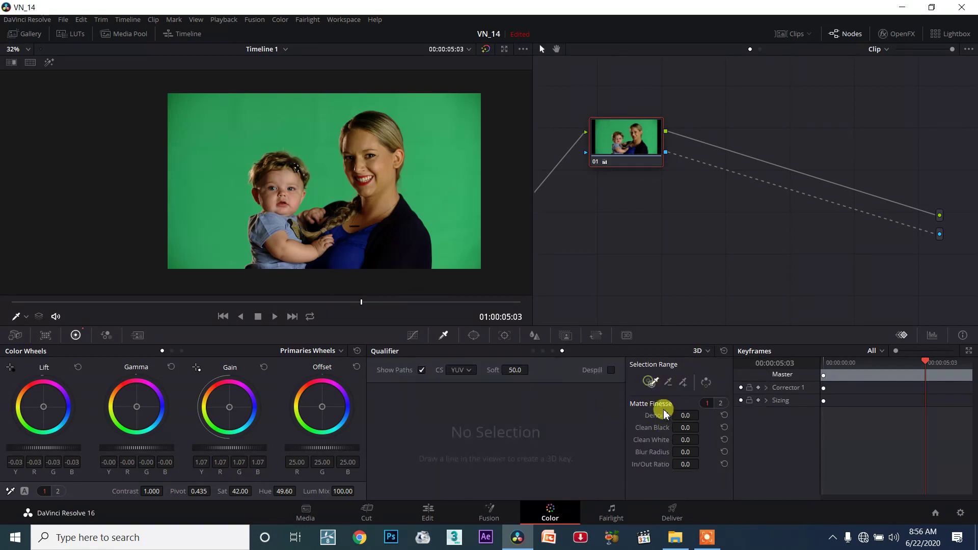
Sample the green background with a trial stroke, test invert, then delete that stroke.
scroll(437, 131, up, 2)
scroll(426, 153, up, 2)
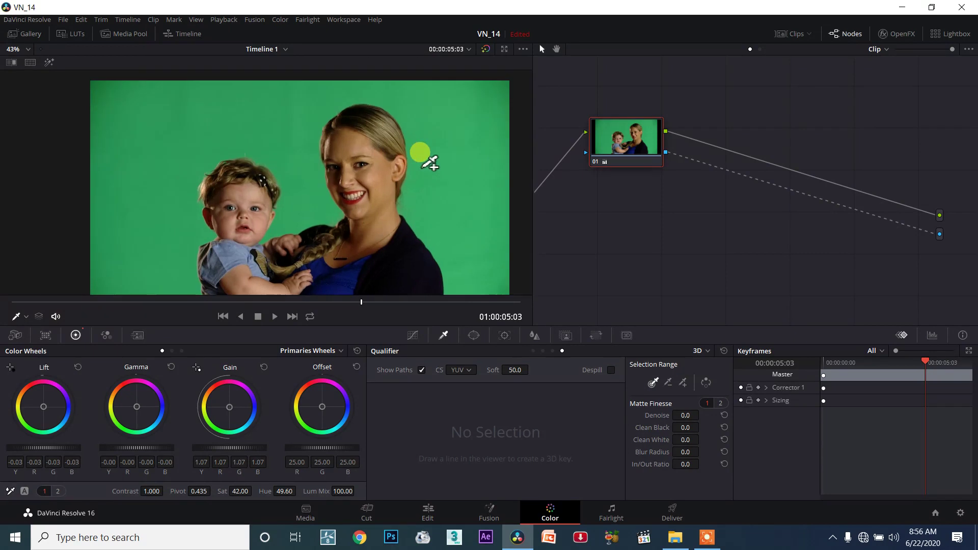
scroll(424, 199, down, 1)
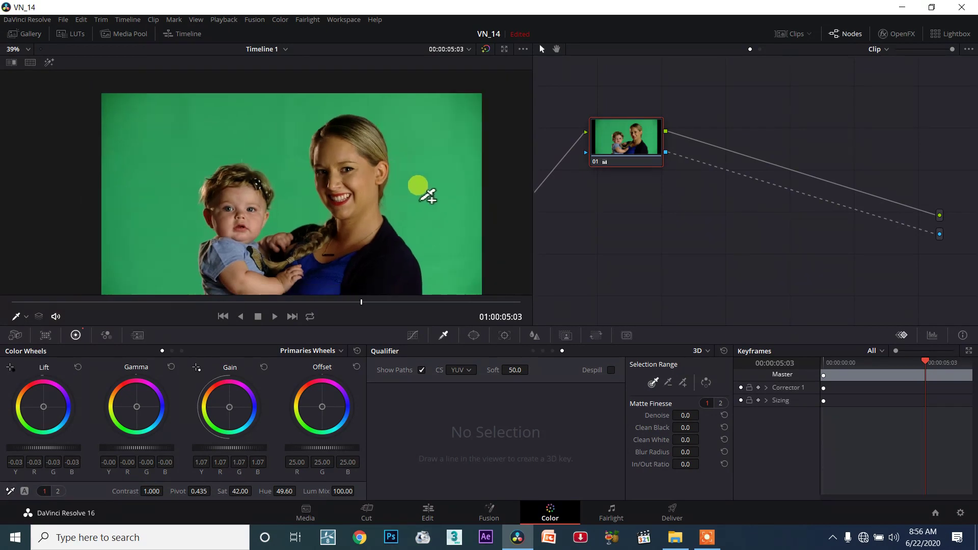
mouse_move(451, 248)
mouse_down()
mouse_move(388, 111)
mouse_move(144, 197)
mouse_move(122, 125)
mouse_up()
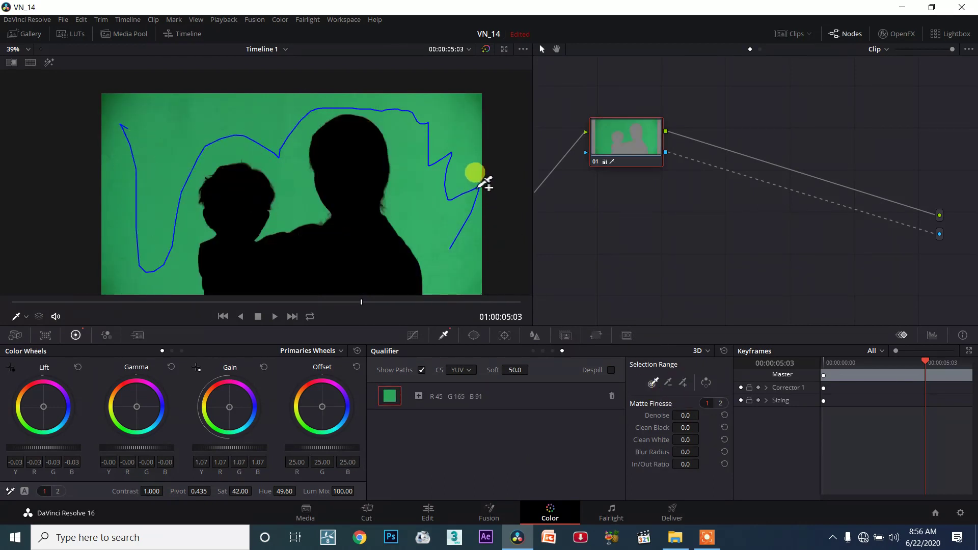
click(707, 383)
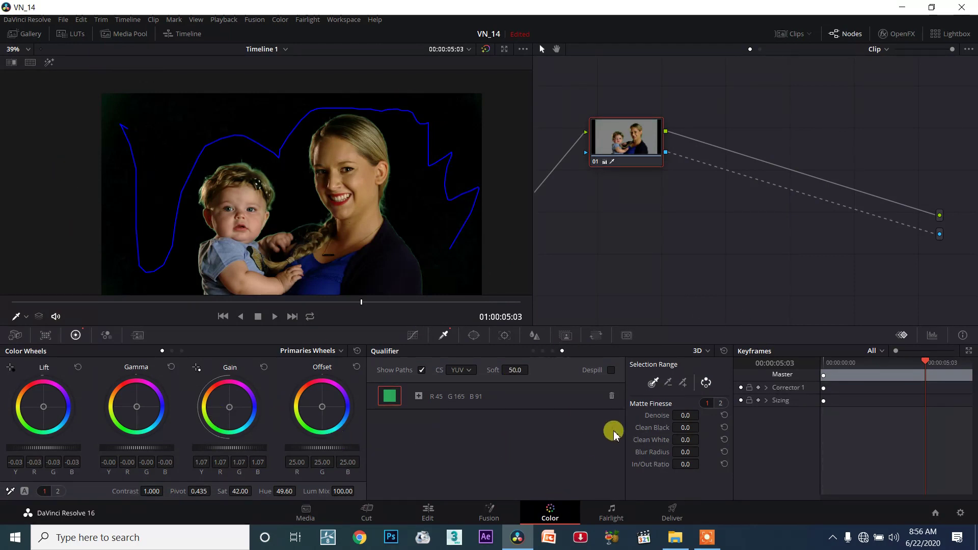
click(606, 395)
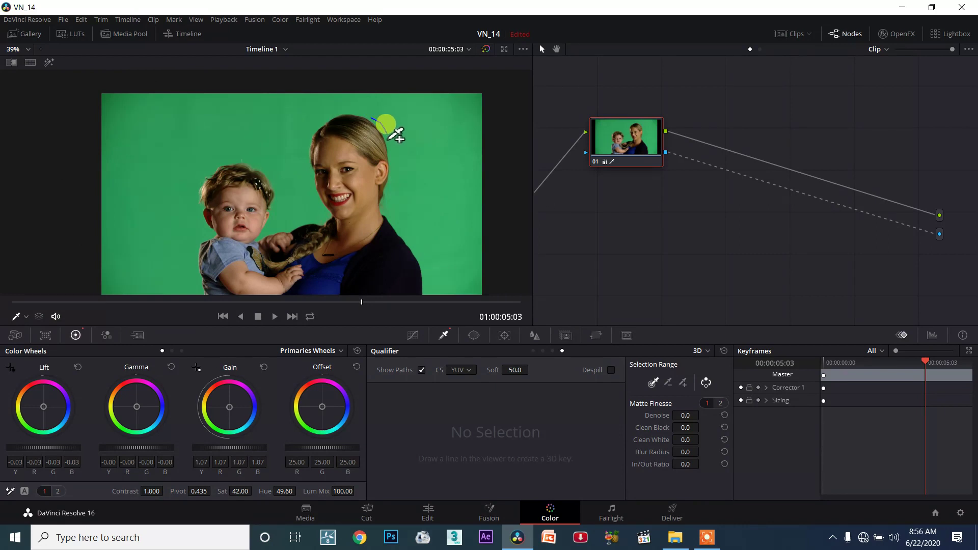
Add five green samples behind the mother and around both figures' hair edges.
drag(389, 132, 389, 143)
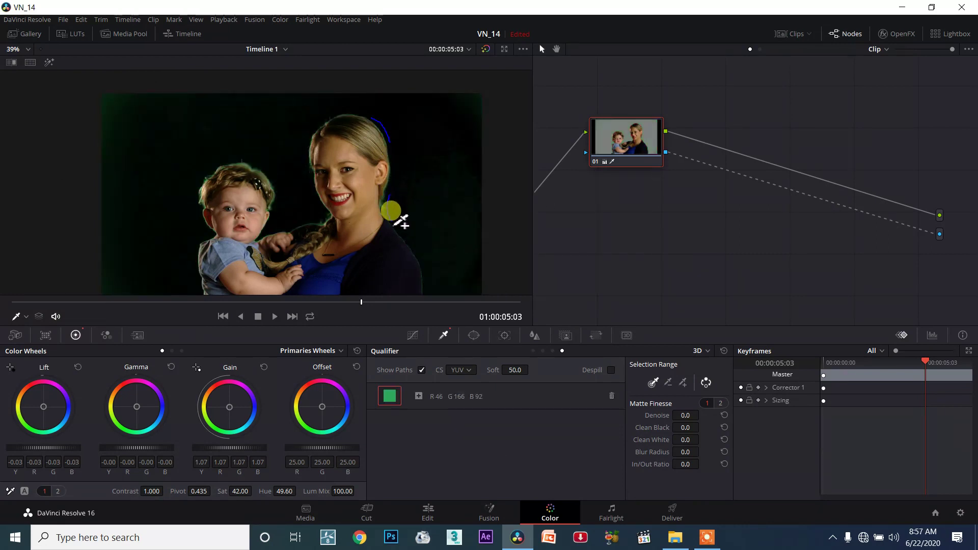
drag(394, 216, 397, 227)
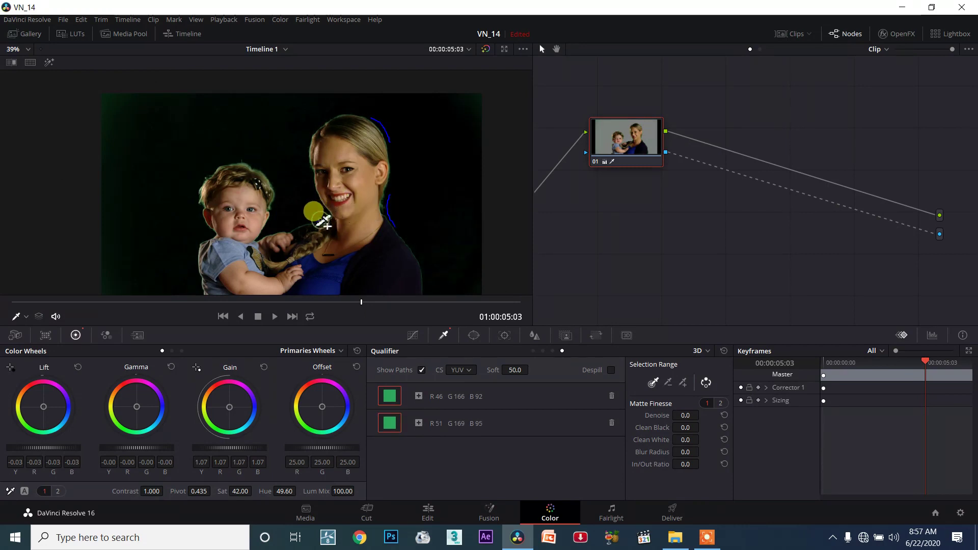
drag(307, 223, 294, 224)
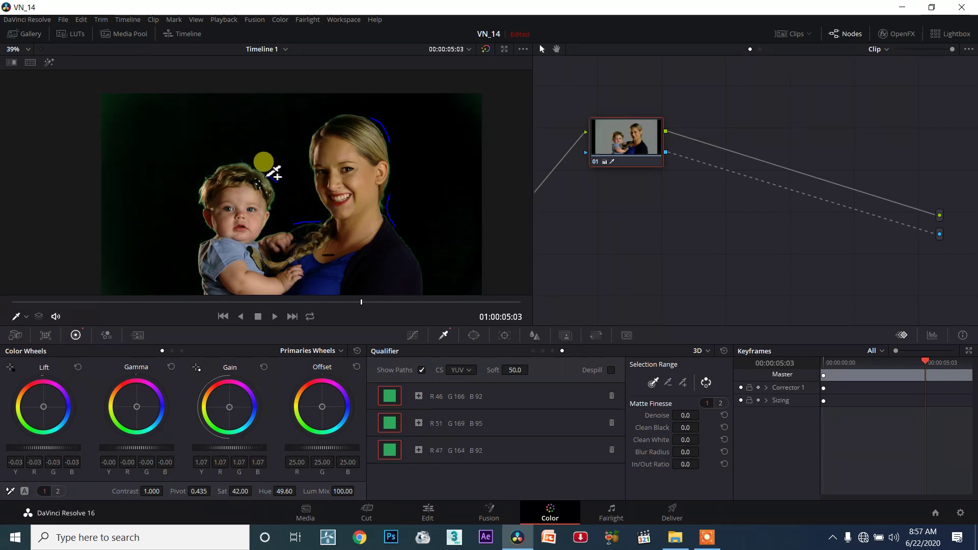
drag(275, 181, 266, 173)
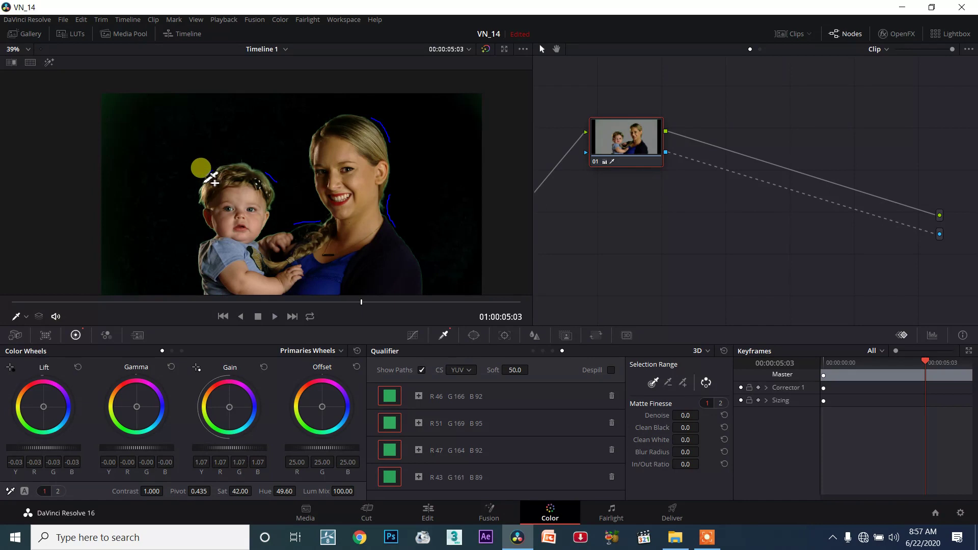
drag(208, 182, 193, 211)
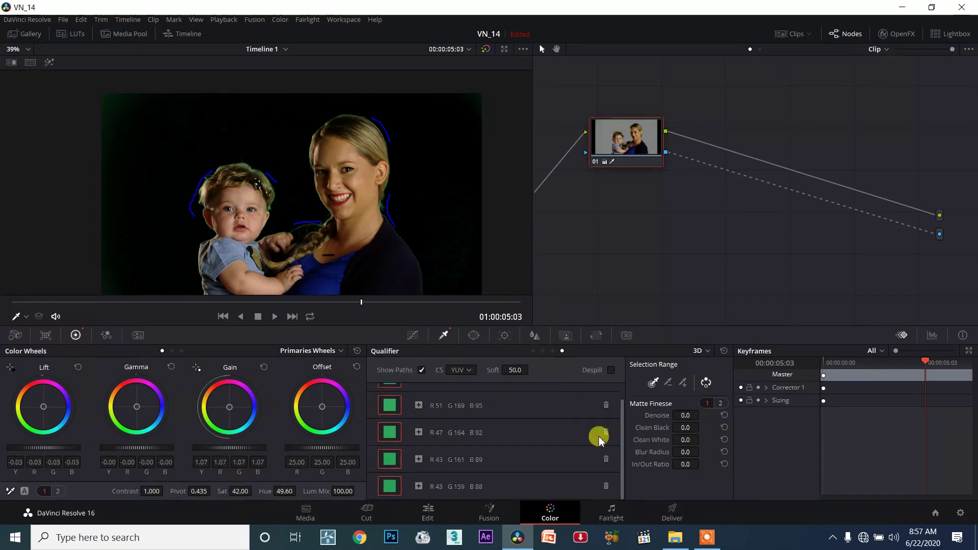
drag(305, 212, 299, 183)
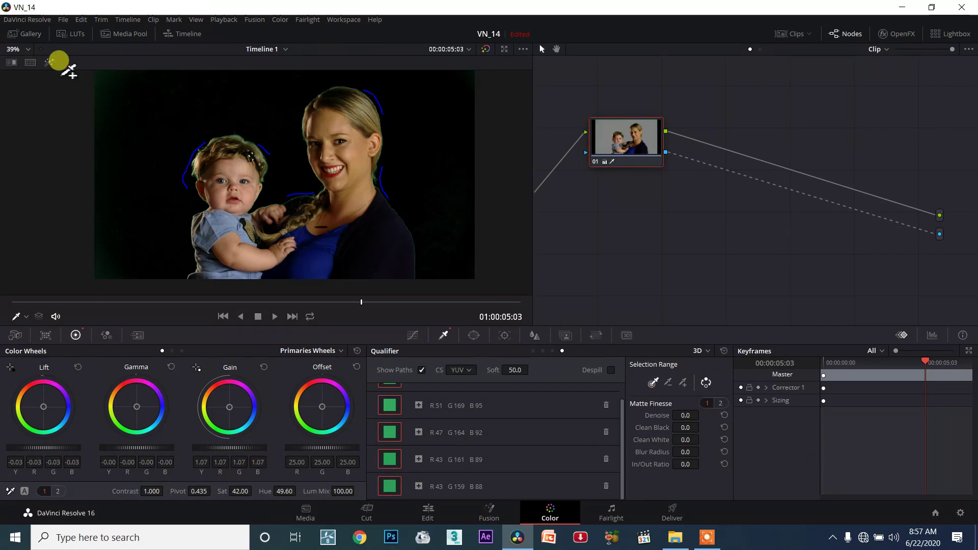
Switch the viewer to Highlight B/W to see the matte, and zoom in.
click(49, 62)
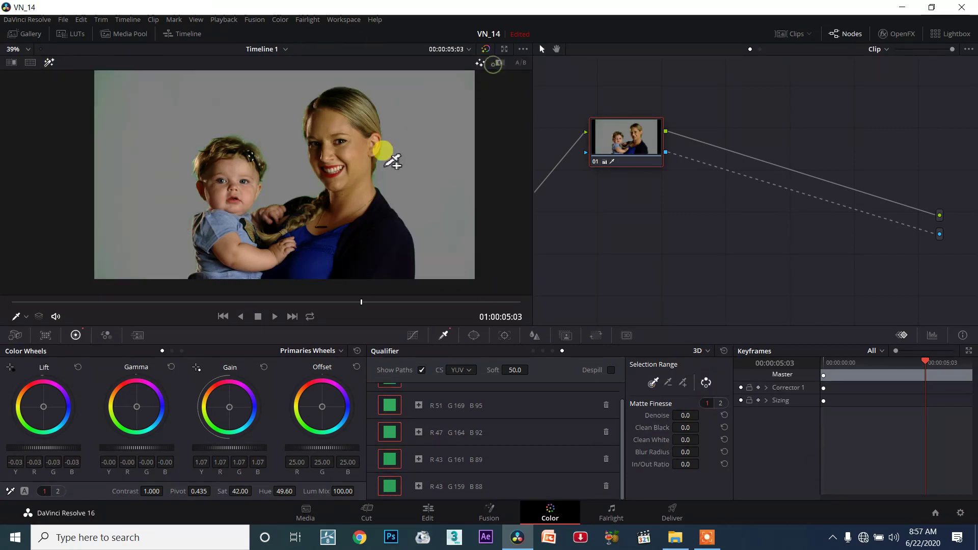
click(500, 64)
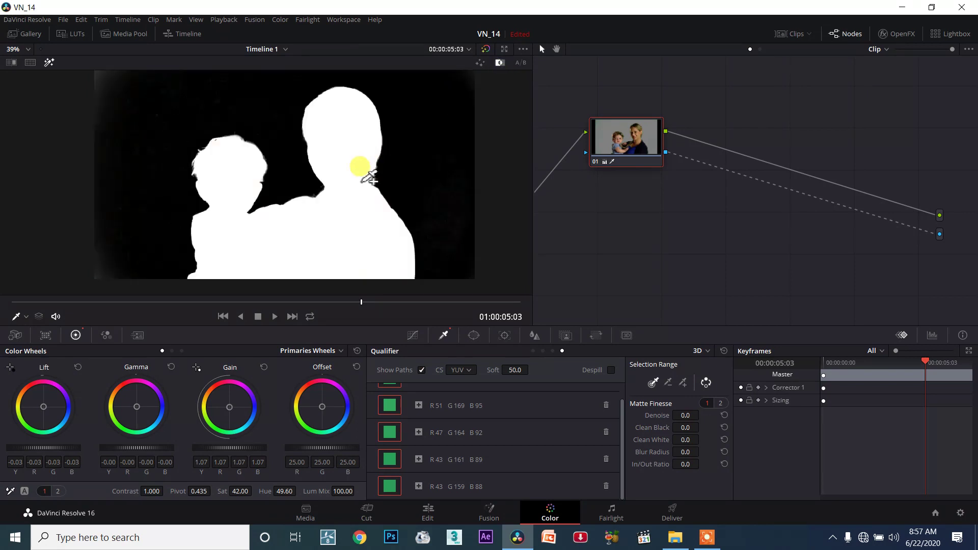
scroll(361, 163, up, 3)
scroll(216, 131, up, 2)
scroll(219, 132, up, 1)
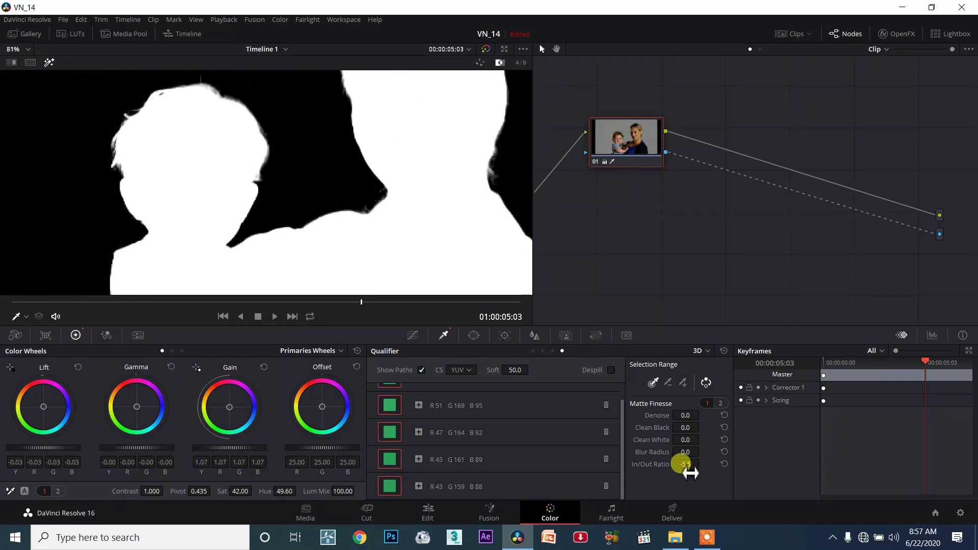
Return the viewer to colour and set matte Denoise 3.7 and Clean Black 18.1.
click(48, 62)
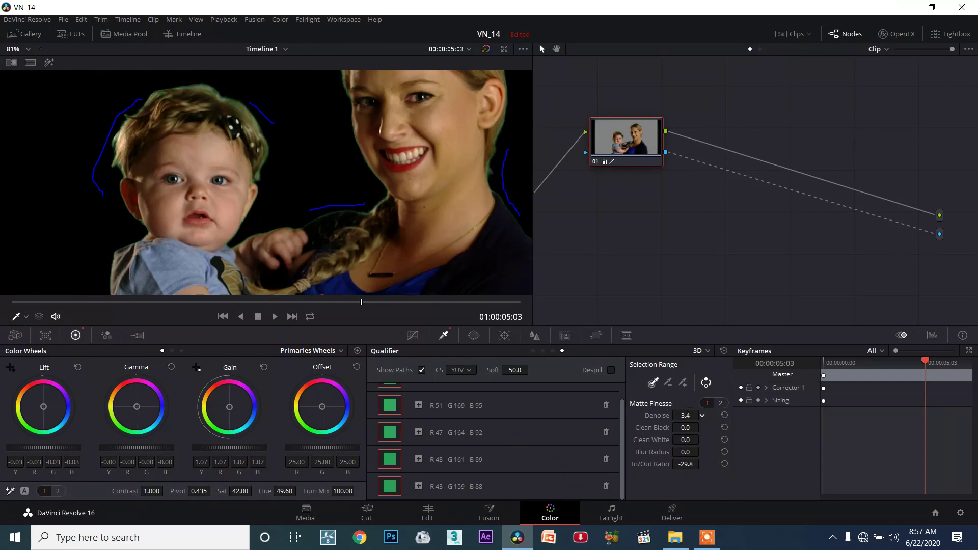
drag(702, 415, 688, 441)
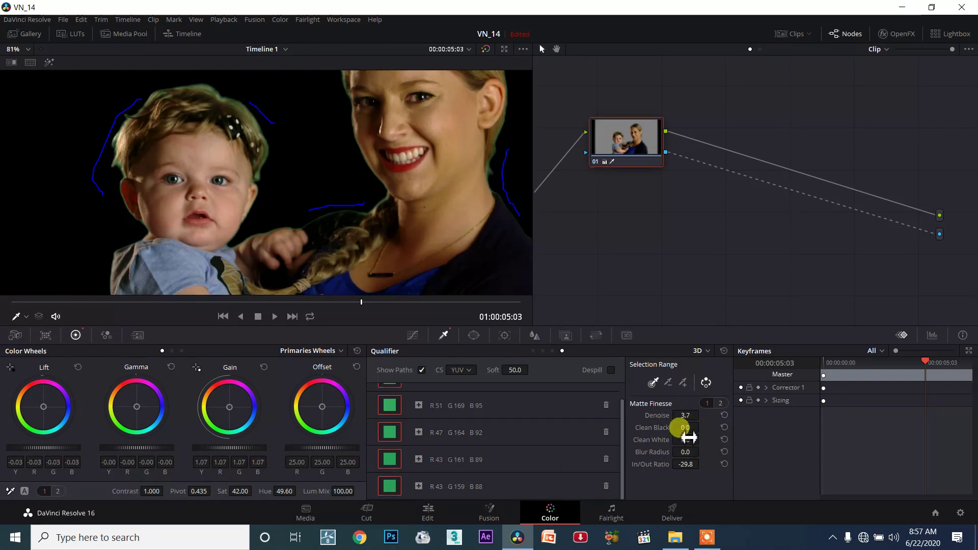
drag(702, 427, 702, 427)
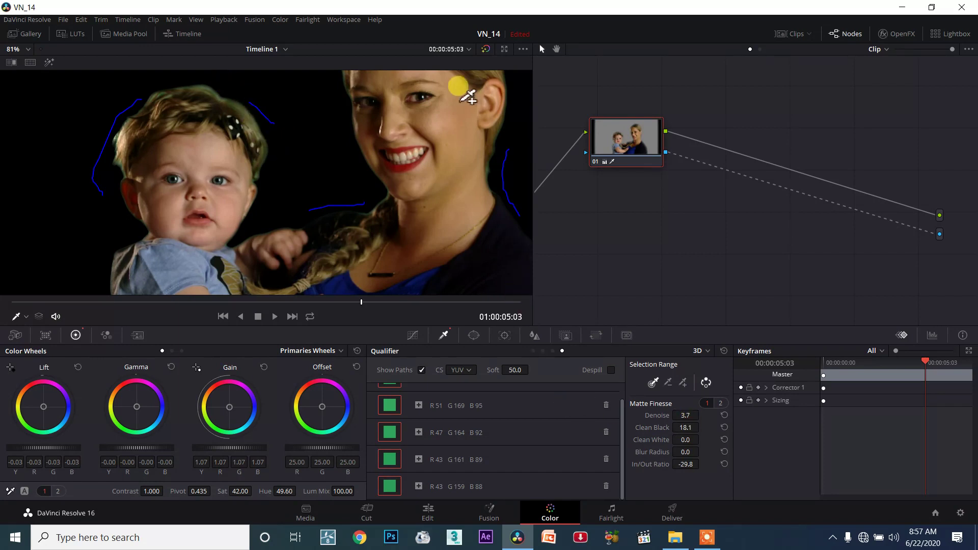
scroll(459, 94, down, 1)
scroll(472, 206, down, 1)
scroll(444, 196, down, 1)
scroll(437, 194, down, 1)
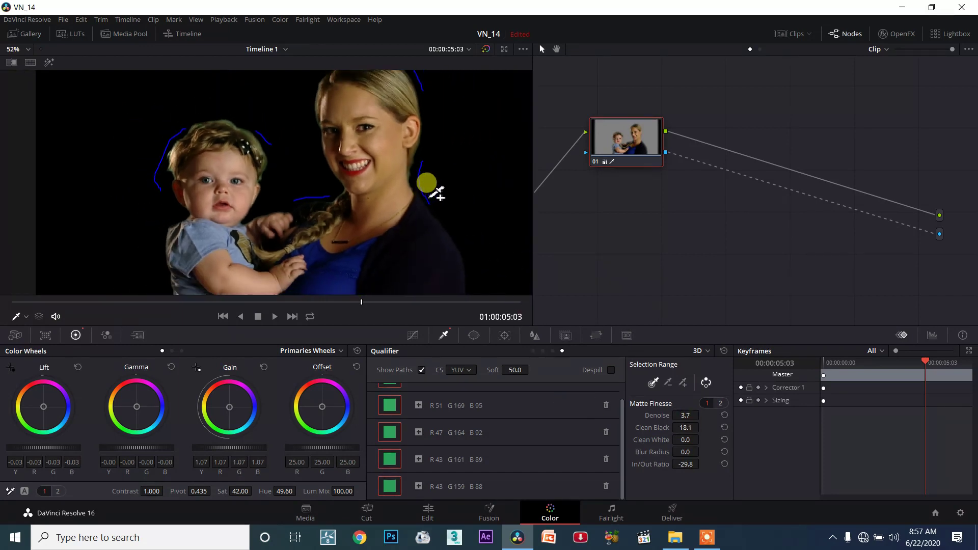
scroll(436, 194, down, 1)
scroll(437, 193, down, 1)
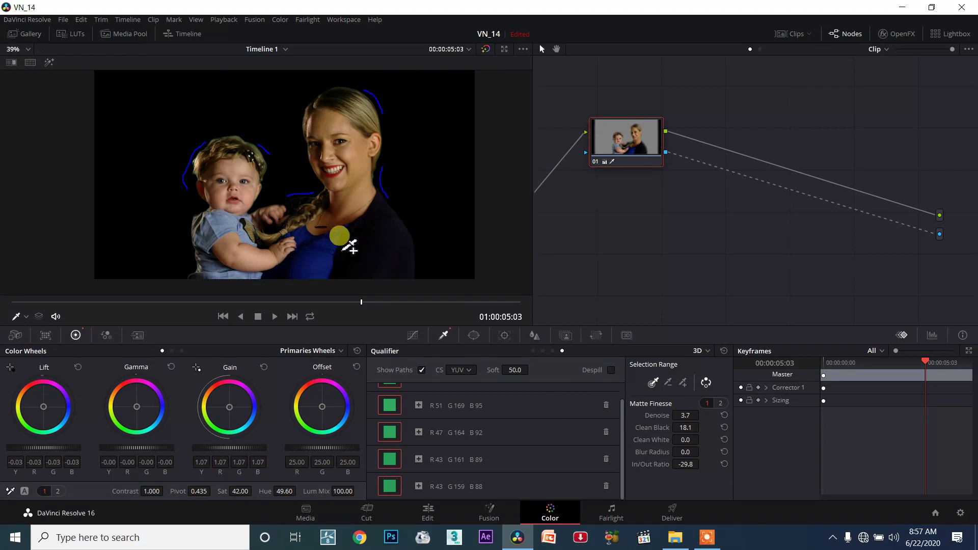
Subtract the woman's and baby's face skin tones from the key and check the matte.
click(666, 380)
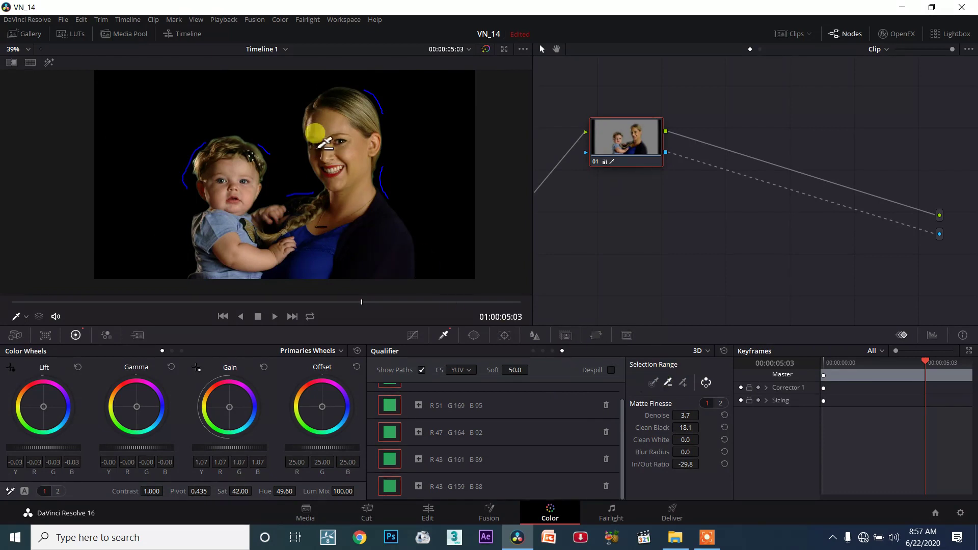
drag(336, 130, 344, 250)
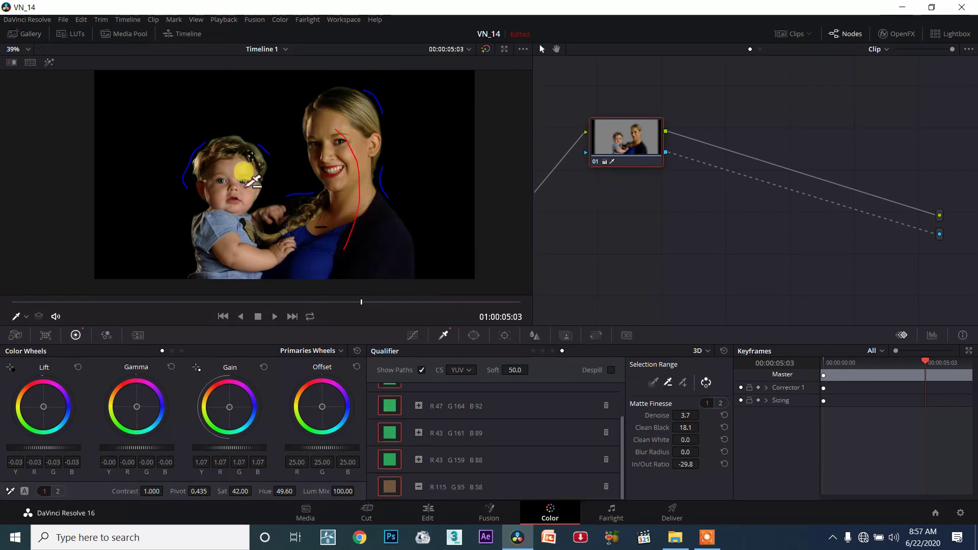
drag(233, 171, 234, 245)
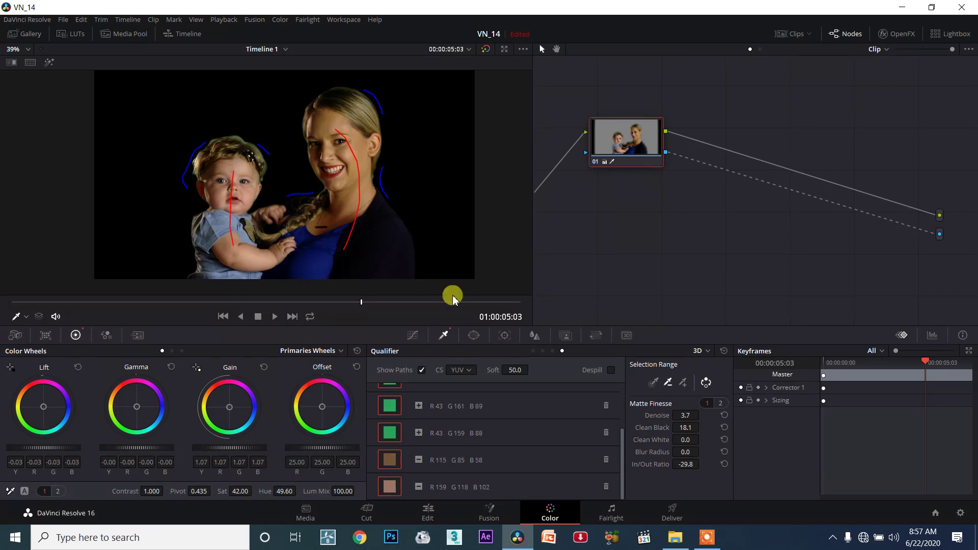
click(51, 62)
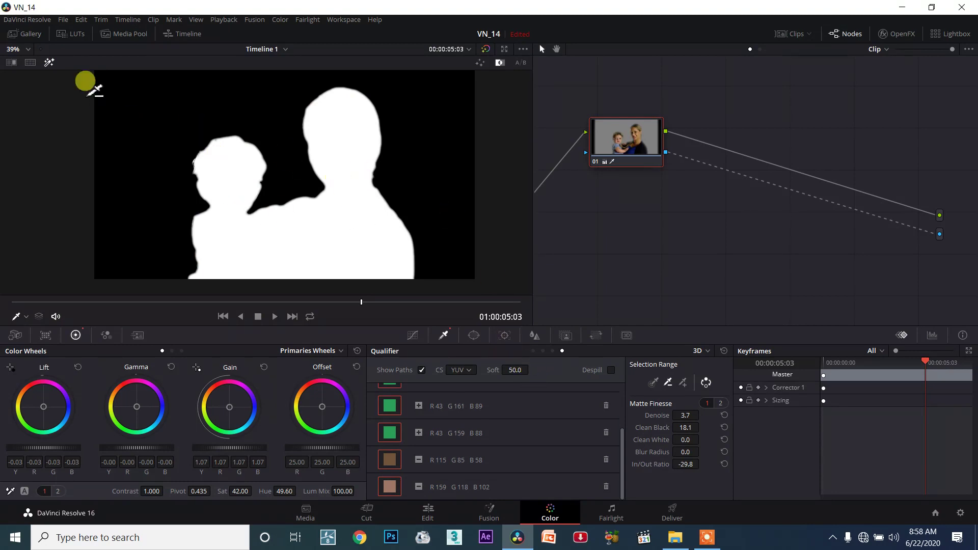
click(48, 62)
scroll(365, 221, down, 2)
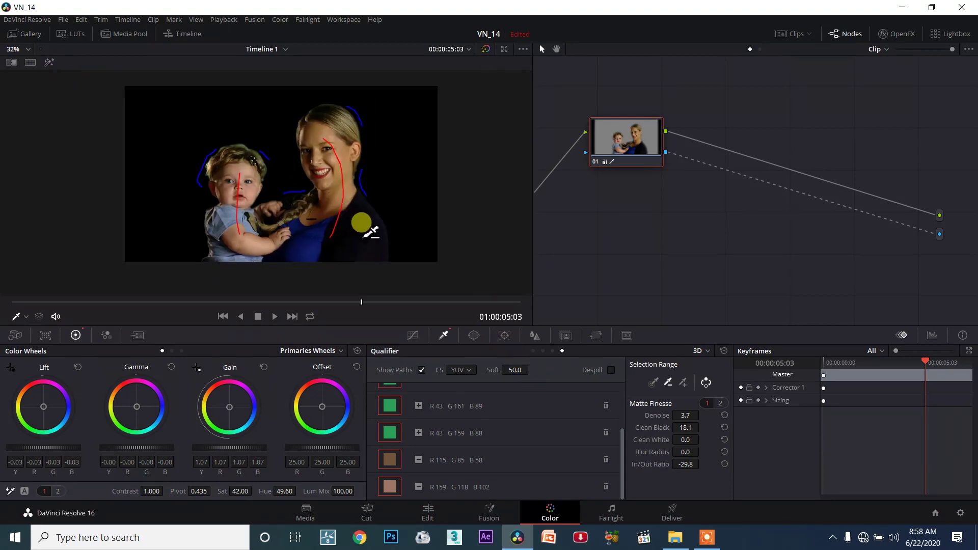
Move log-home.png to the start of V1 so the cabin shows behind the figures.
click(429, 512)
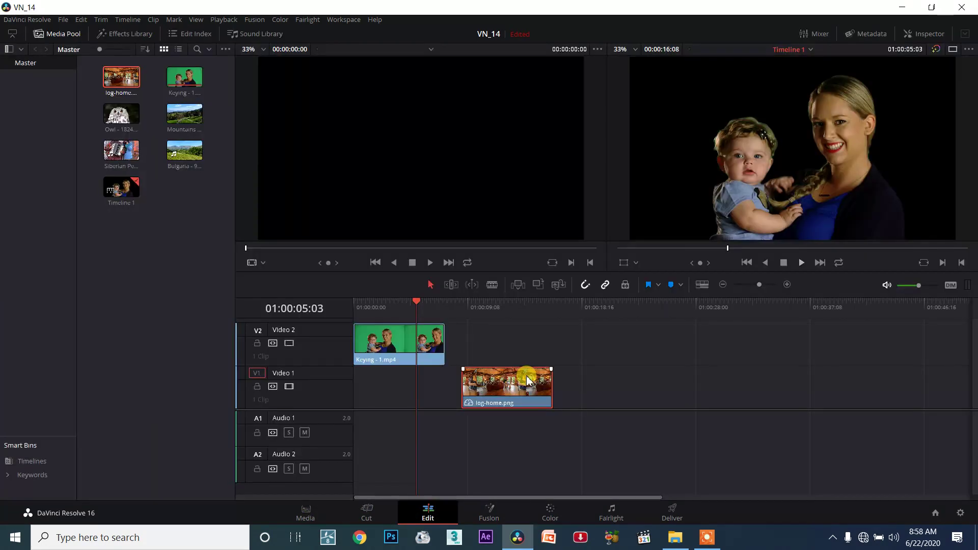
drag(525, 382, 400, 385)
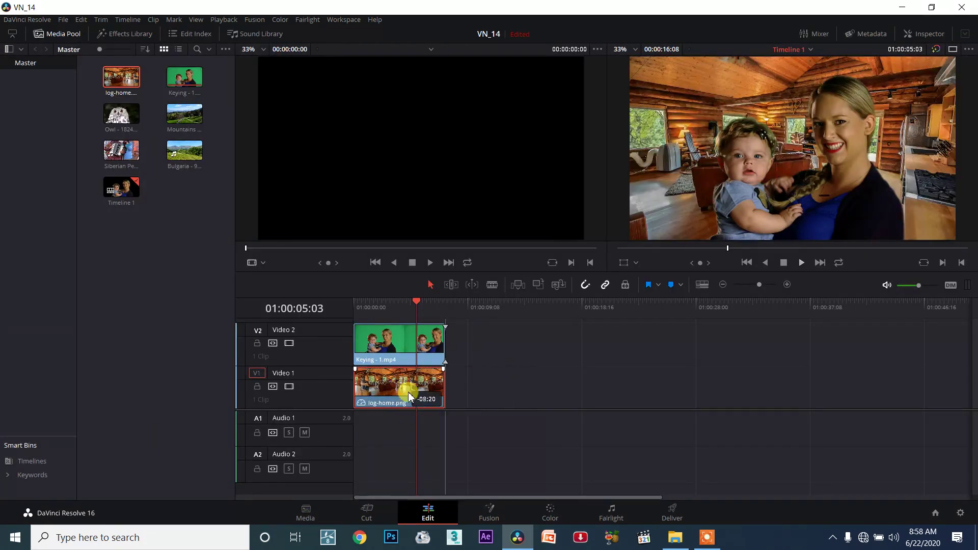
click(550, 512)
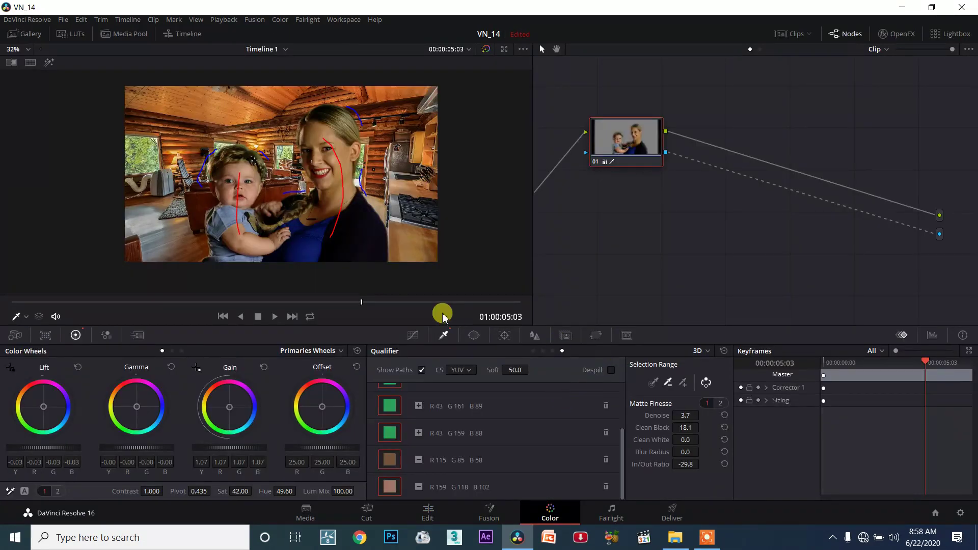
scroll(566, 416, up, 3)
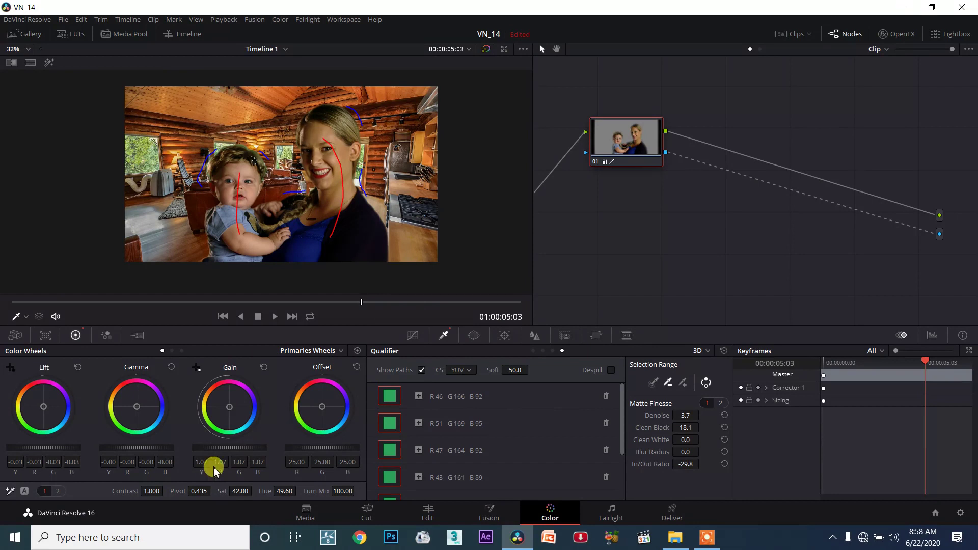
click(792, 33)
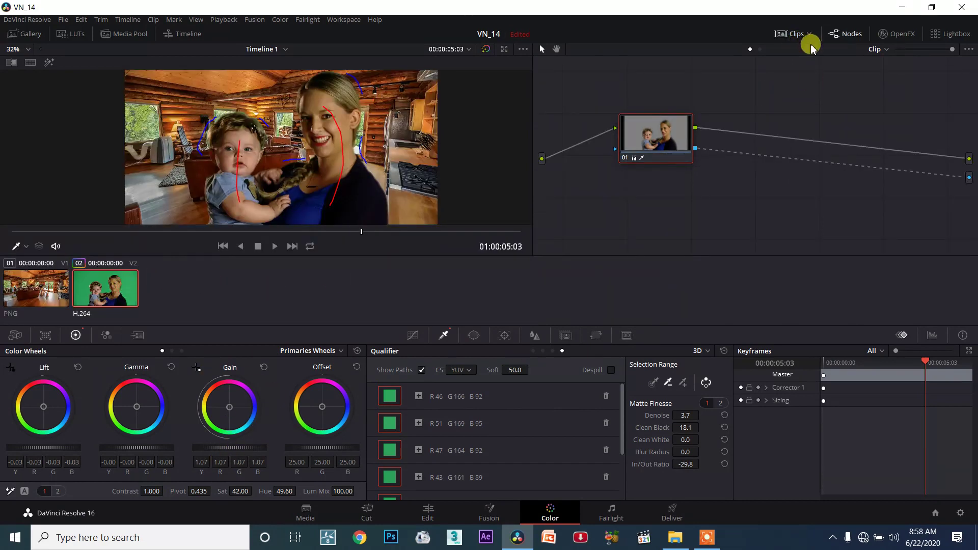
click(798, 37)
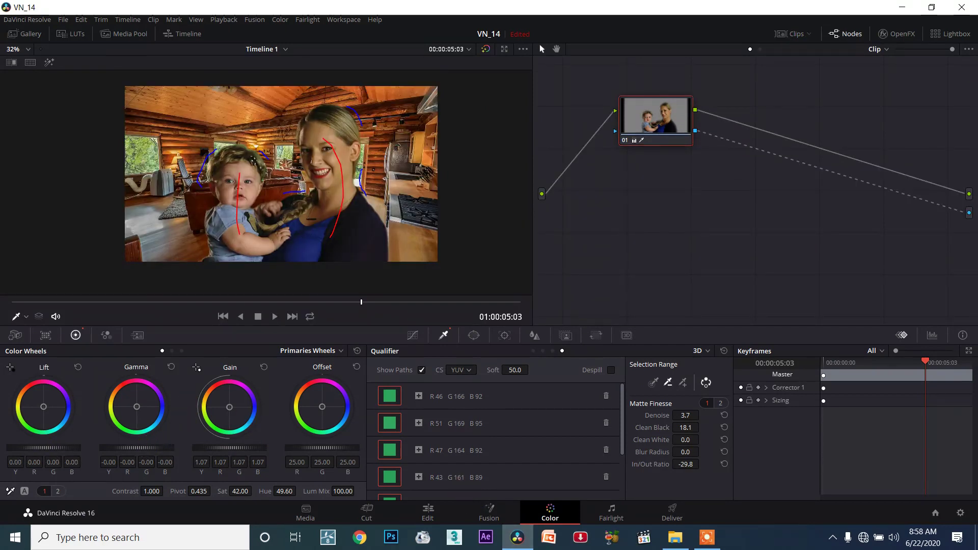
drag(43, 447, 39, 447)
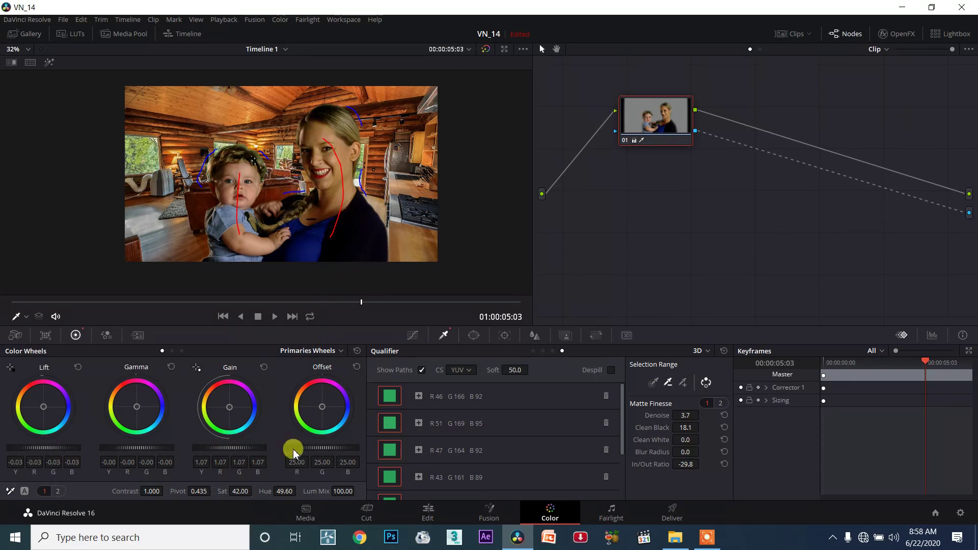
Show the primaries as bars and lower Gain G to 0.92.
click(336, 351)
click(332, 377)
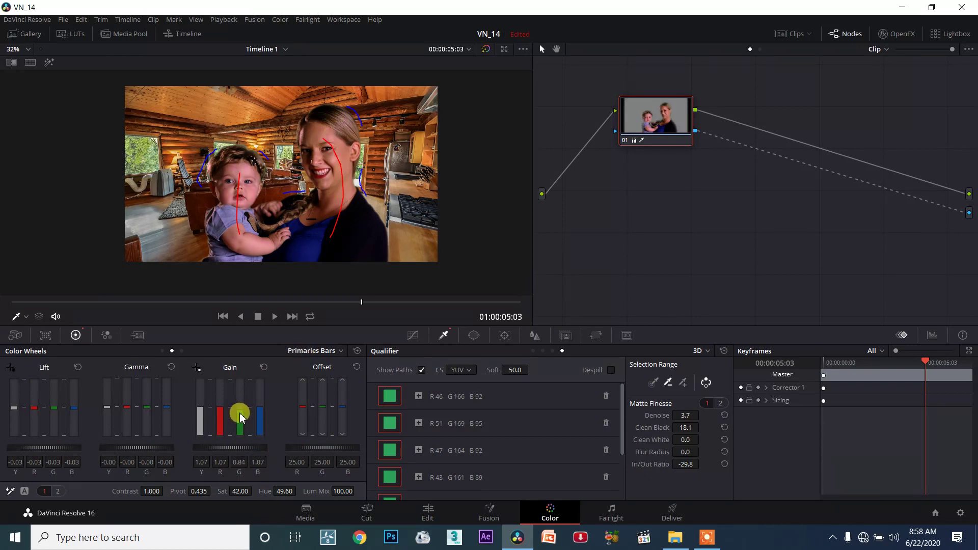
drag(240, 414, 241, 415)
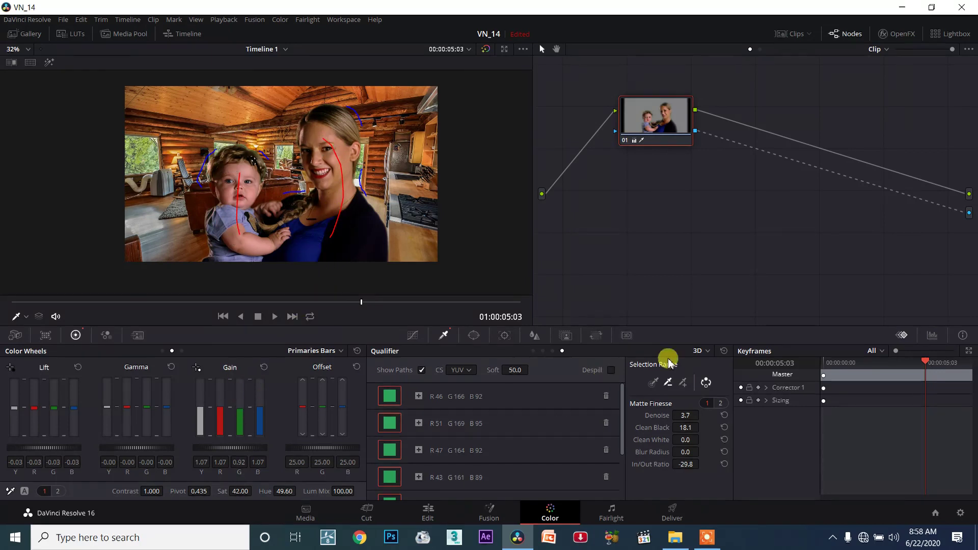
Toggle the qualifier to HSL and back to 3D to hide the sample strokes.
click(700, 352)
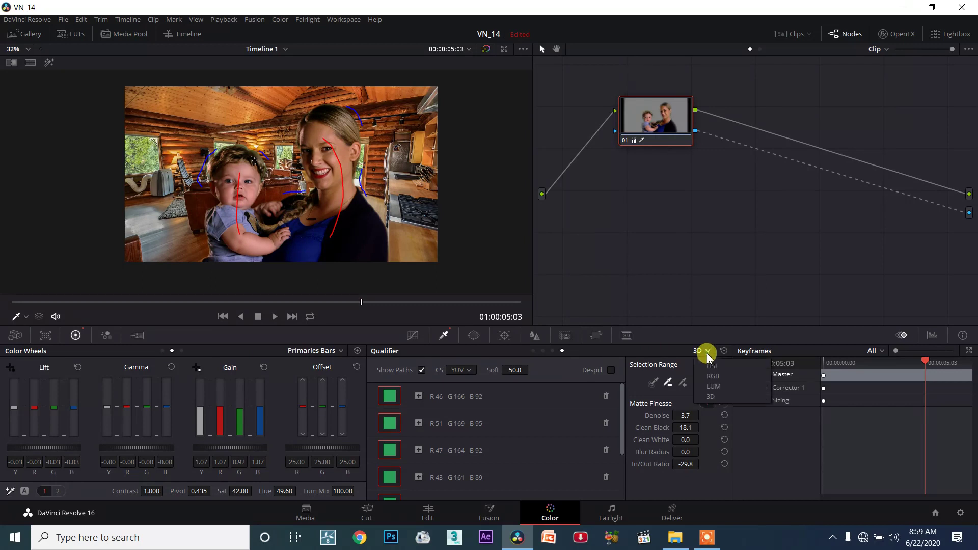
click(706, 362)
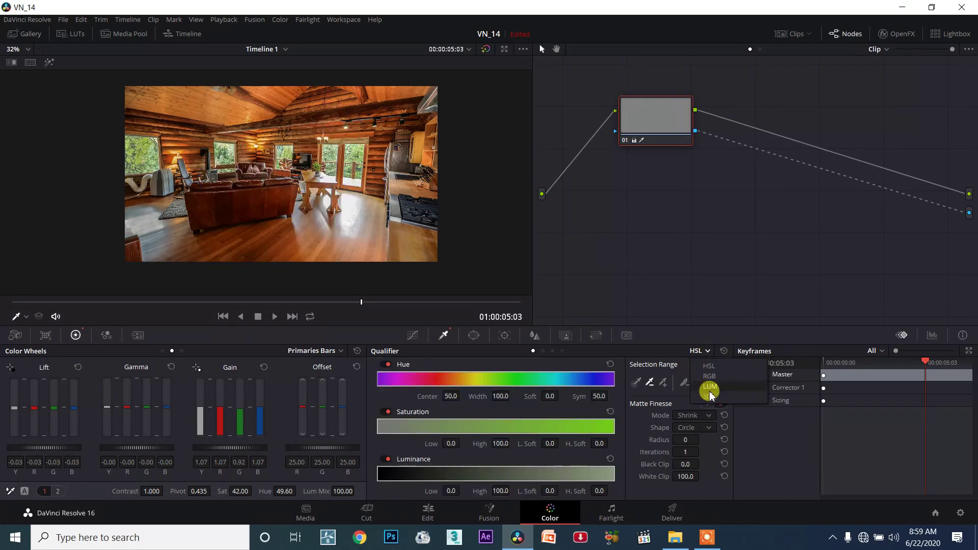
click(711, 400)
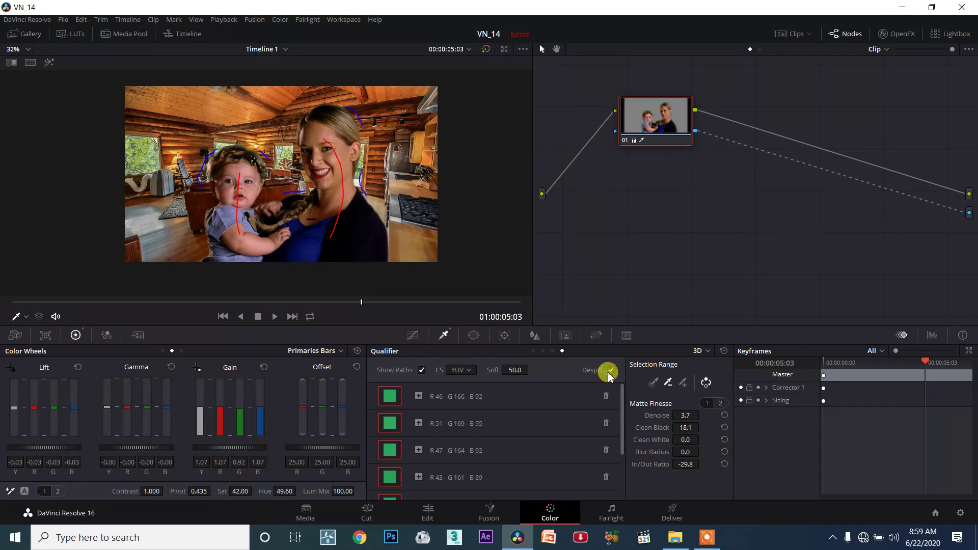
click(421, 370)
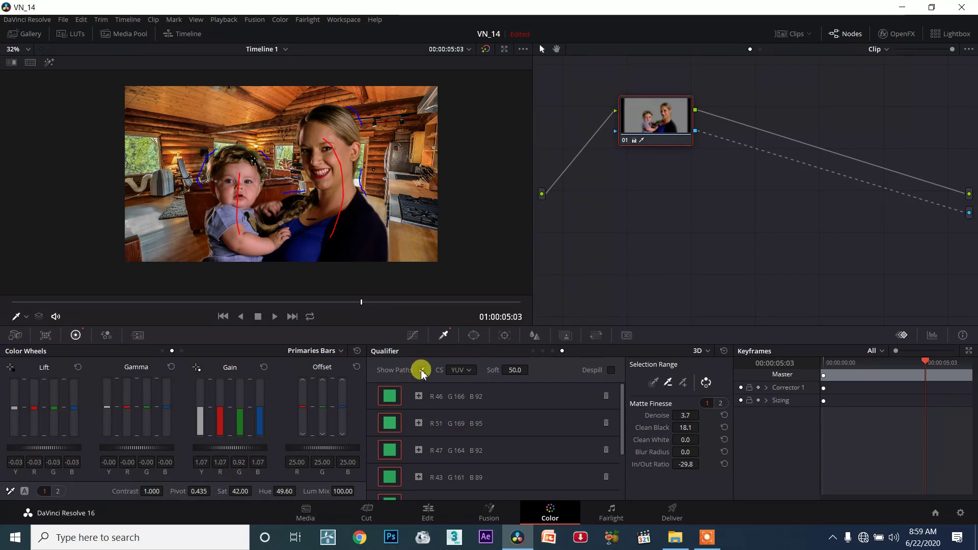
click(421, 370)
scroll(291, 185, up, 1)
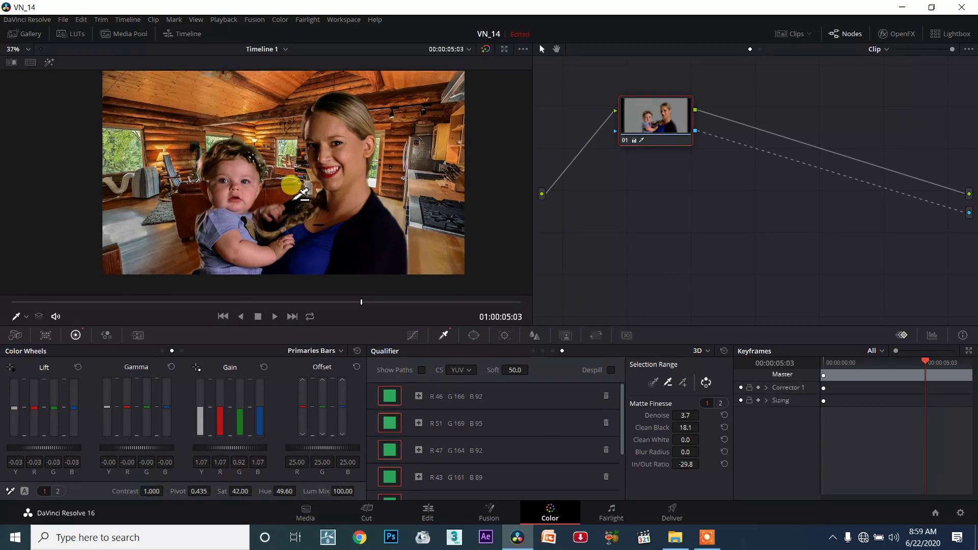
scroll(338, 158, up, 1)
scroll(353, 149, up, 1)
scroll(328, 164, up, 1)
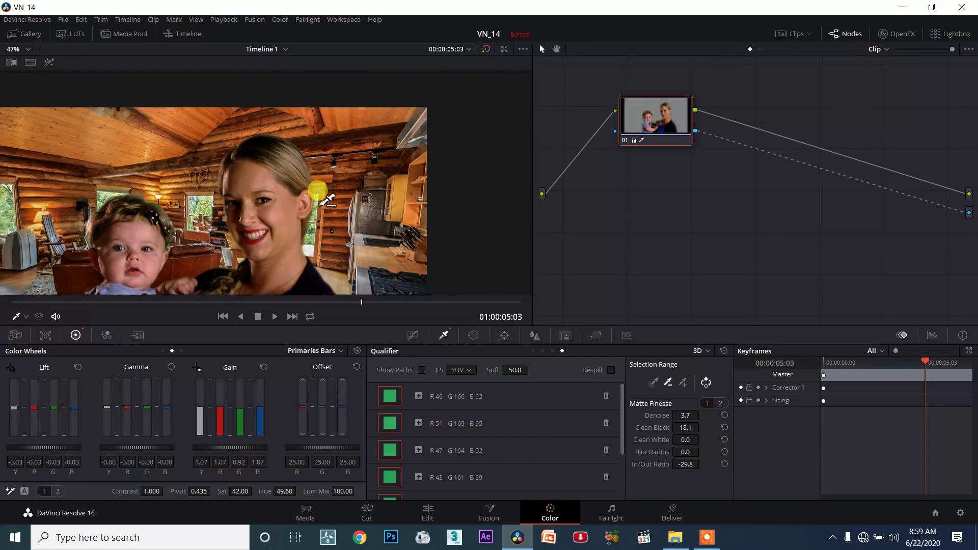
scroll(328, 200, up, 1)
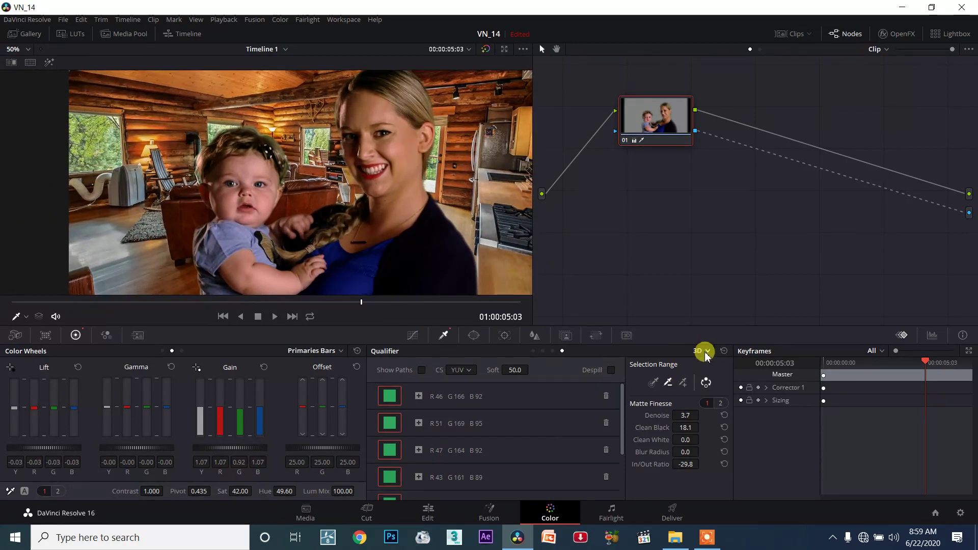
scroll(406, 186, down, 1)
scroll(416, 203, down, 2)
scroll(323, 216, down, 1)
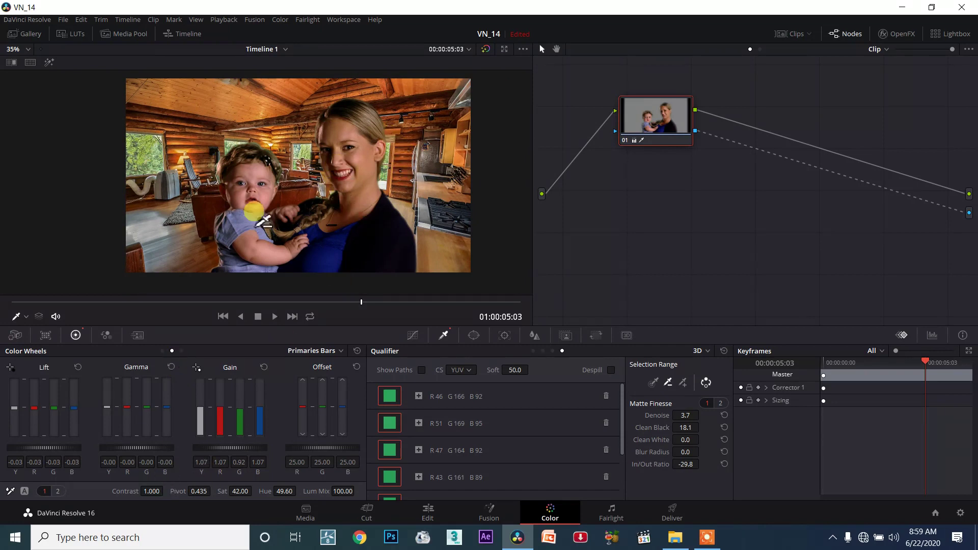
Play the composite to 01:00:06:21 and zoom in to inspect the key over the cabin.
click(275, 317)
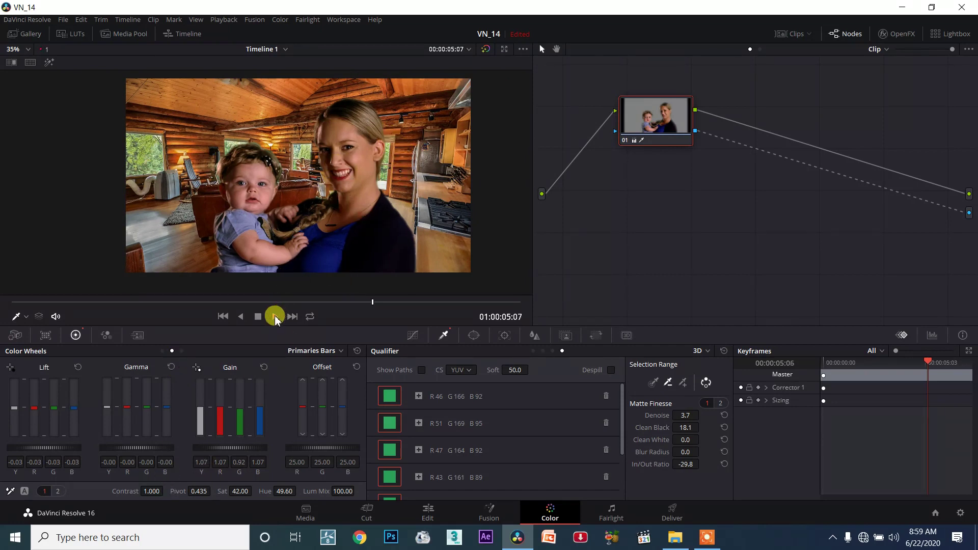
click(258, 317)
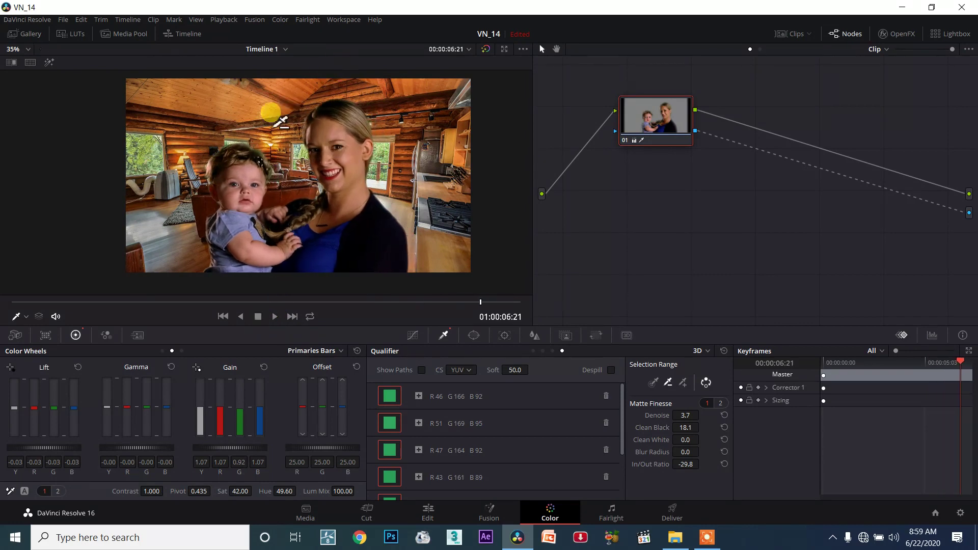
click(237, 131)
scroll(230, 132, up, 1)
scroll(232, 132, up, 1)
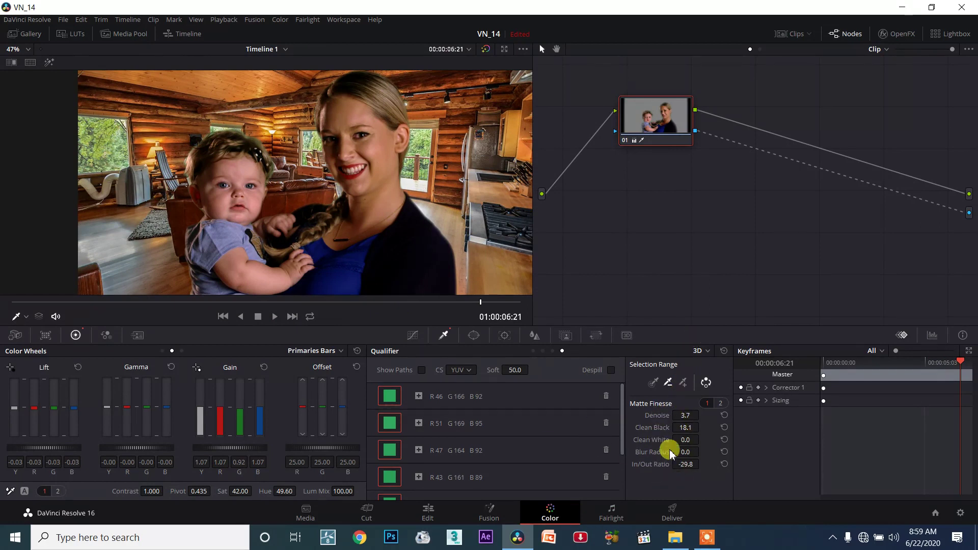
Nudge the matte's In/Out Ratio, leaving the key unchanged, and zoom the viewer back out.
drag(669, 454, 683, 457)
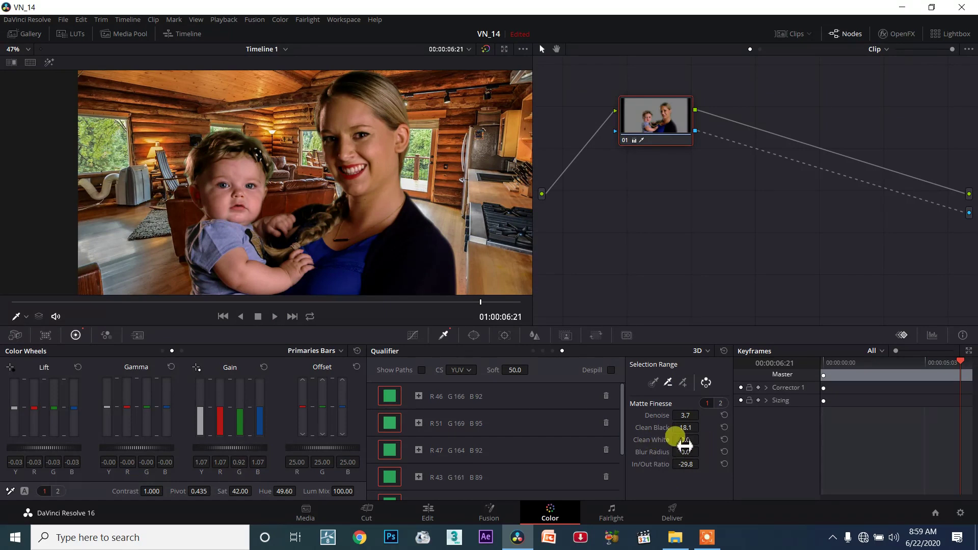
scroll(329, 163, down, 1)
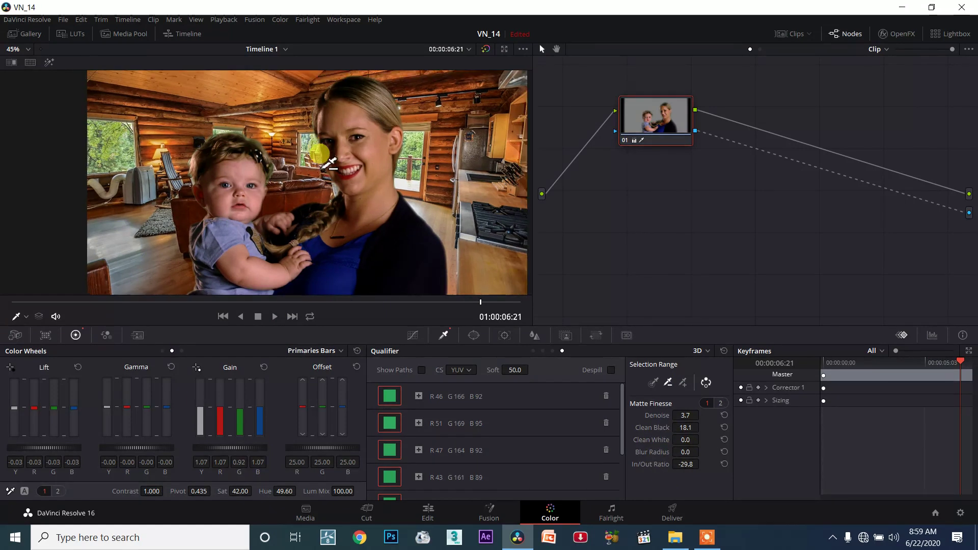
scroll(331, 165, down, 1)
scroll(362, 250, down, 1)
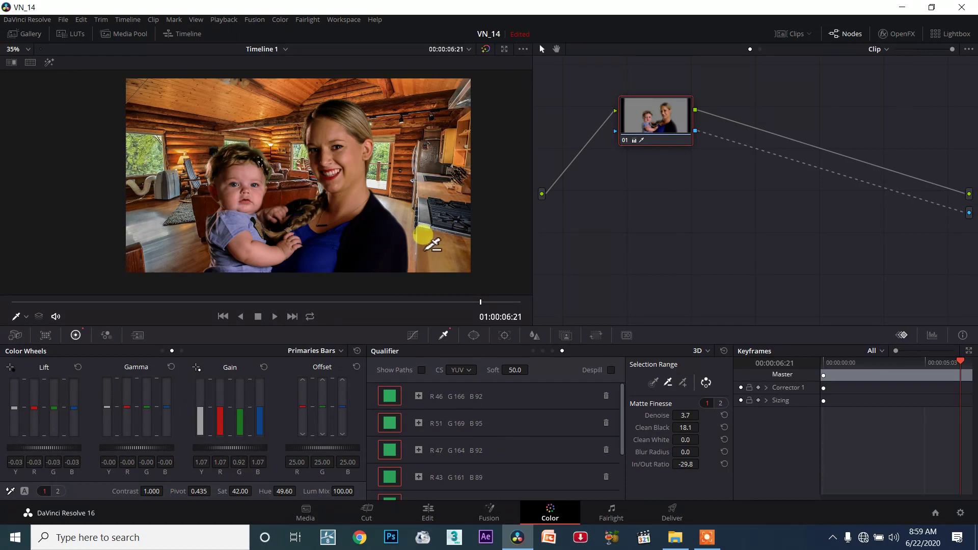